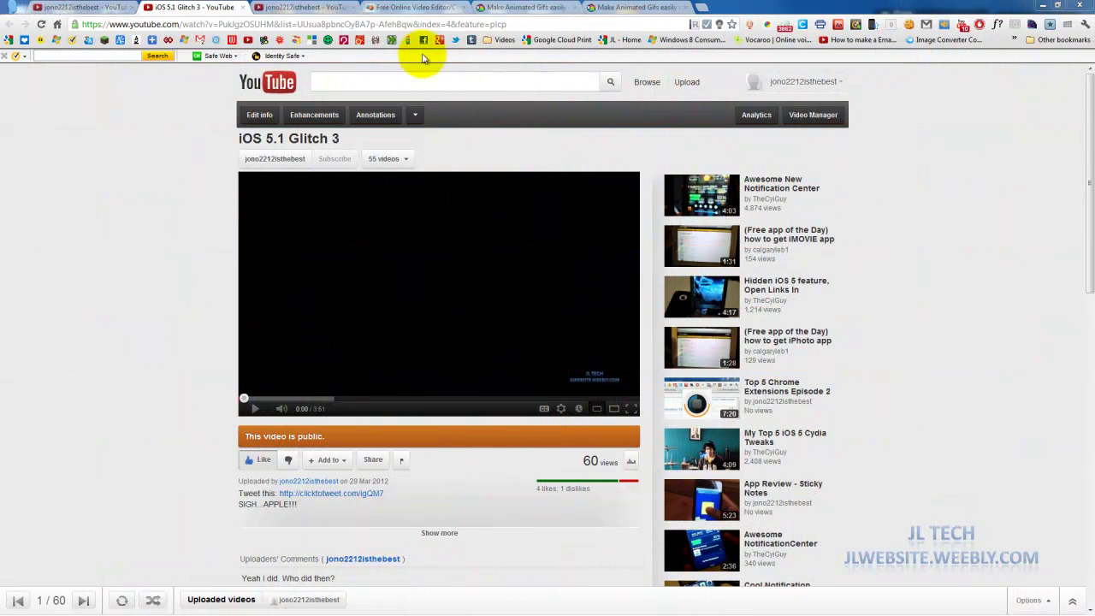
Show Cellsea's Free Online Video Editor/Converter page and highlight its web address
left_click(414, 7)
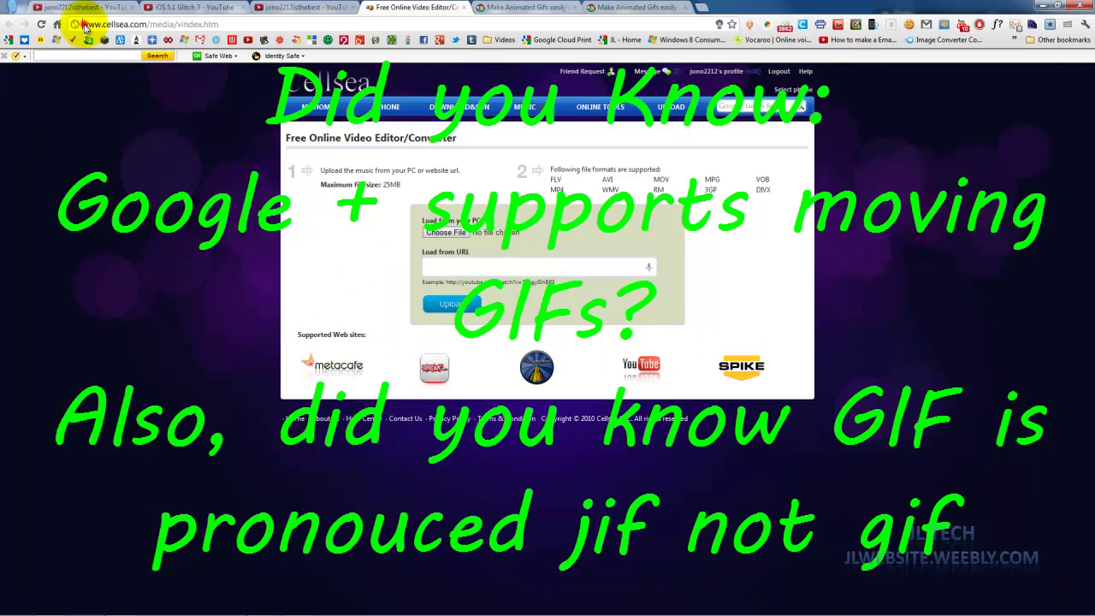
left_click(85, 24)
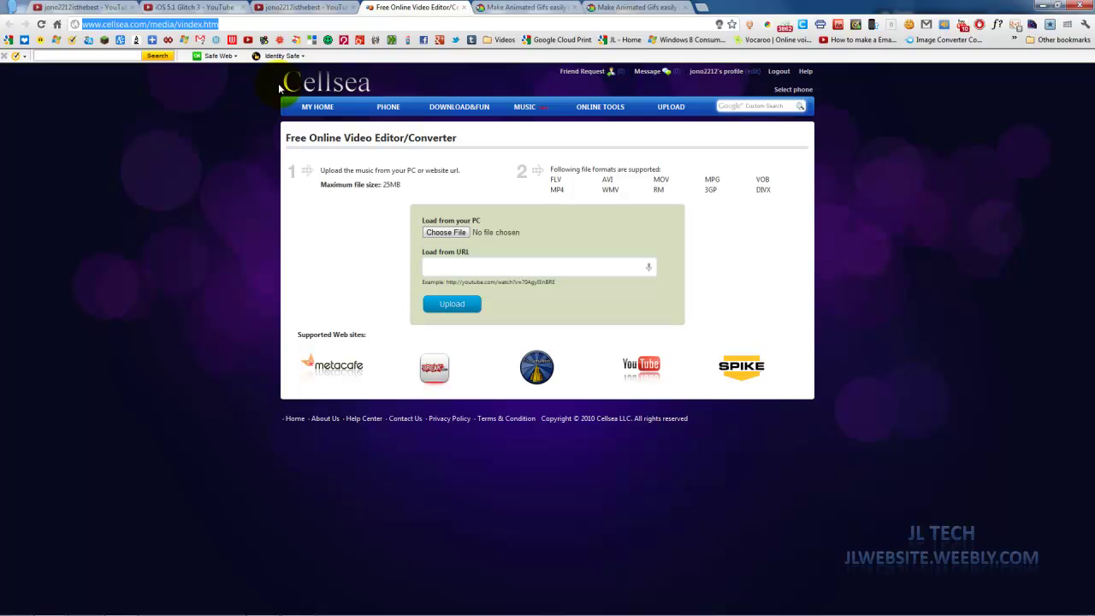
Return to the "iOS 5.1 Glitch 3" YouTube video and copy its web address
left_click(310, 9)
left_click_drag(183, 8, 282, 9)
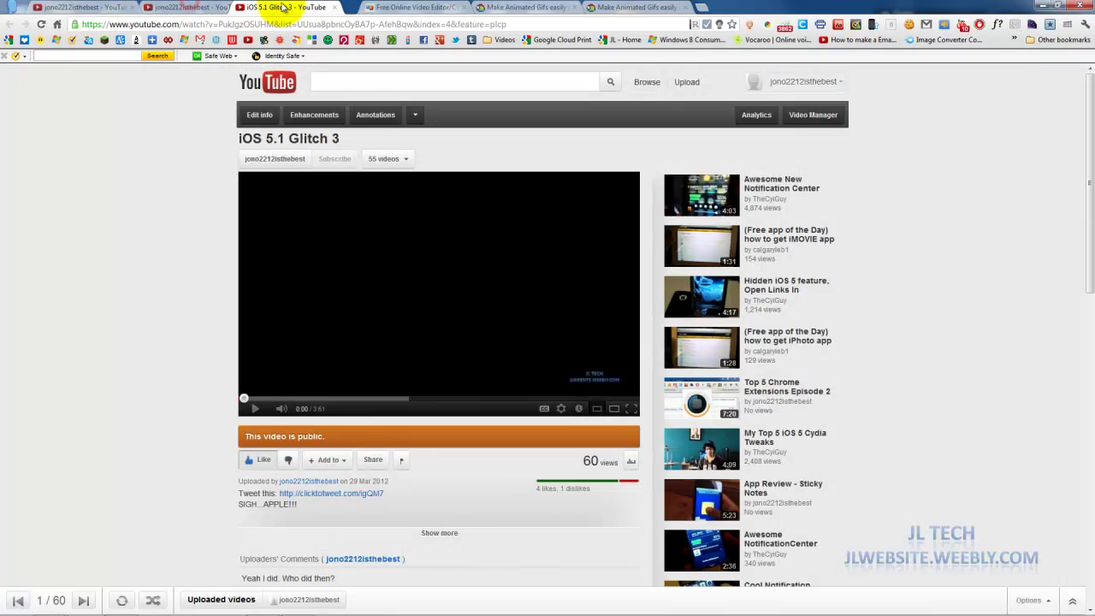
left_click(250, 25)
key("Return")
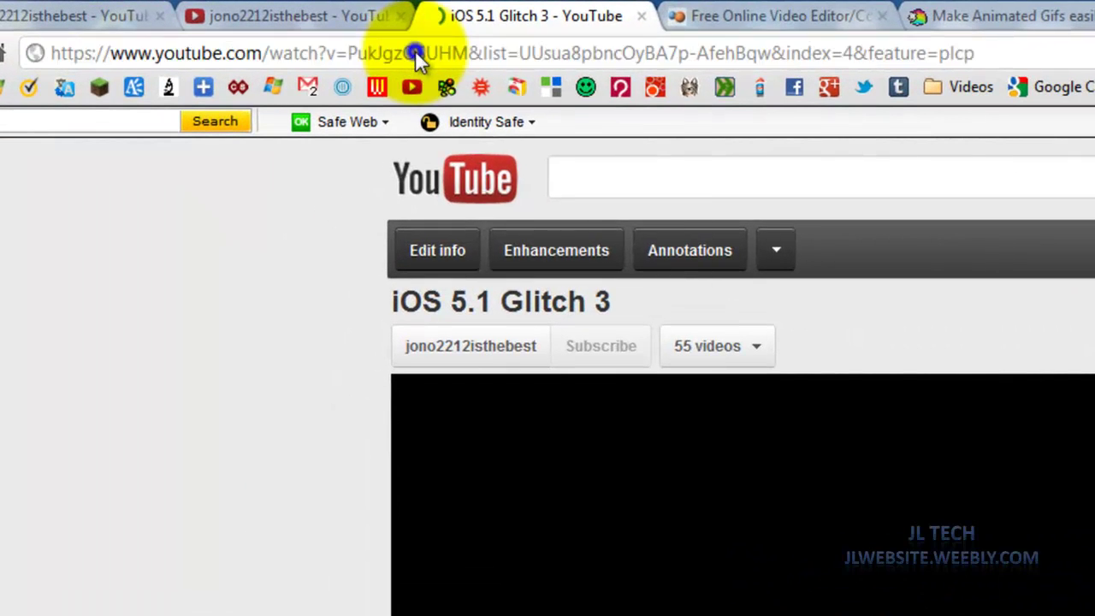
right_click(417, 58)
right_click(360, 58)
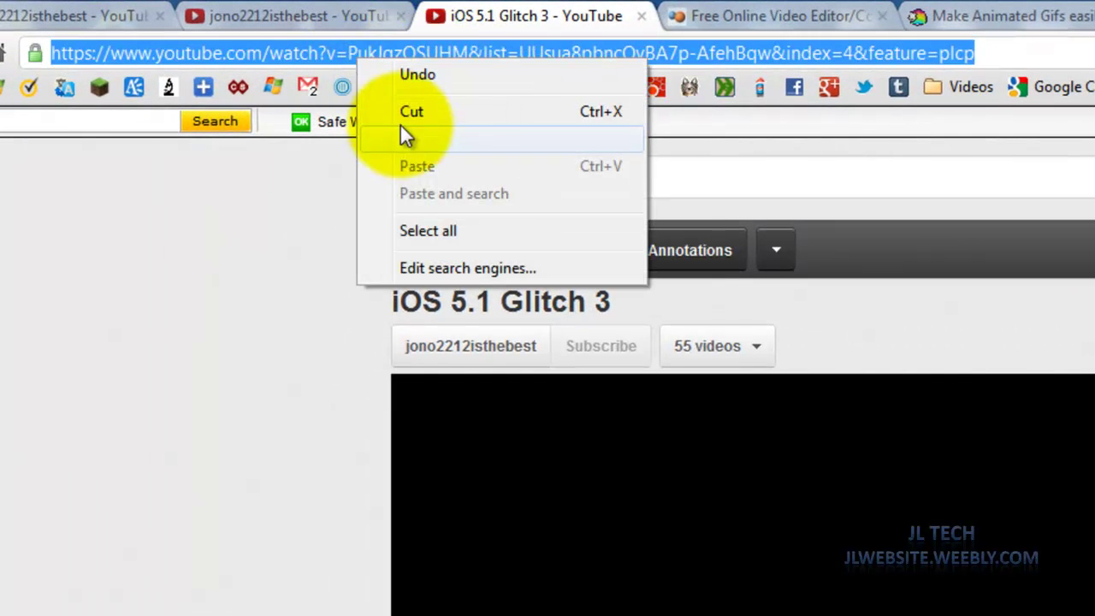
left_click(445, 139)
left_click(679, 550)
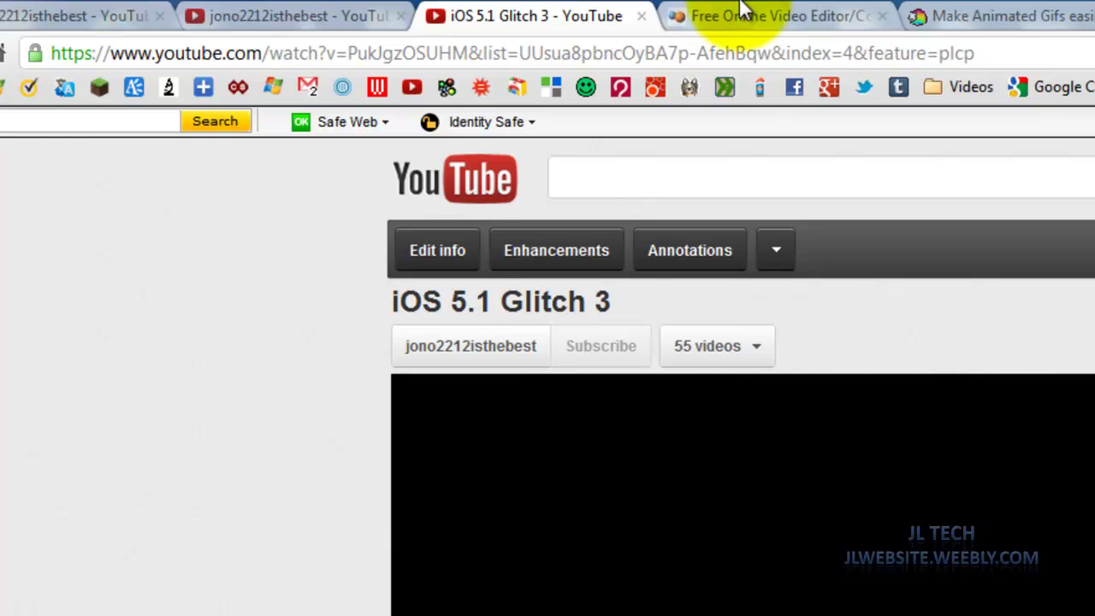
Paste the copied YouTube link as the source URL in Cellsea's video converter and upload the video
left_click(796, 11)
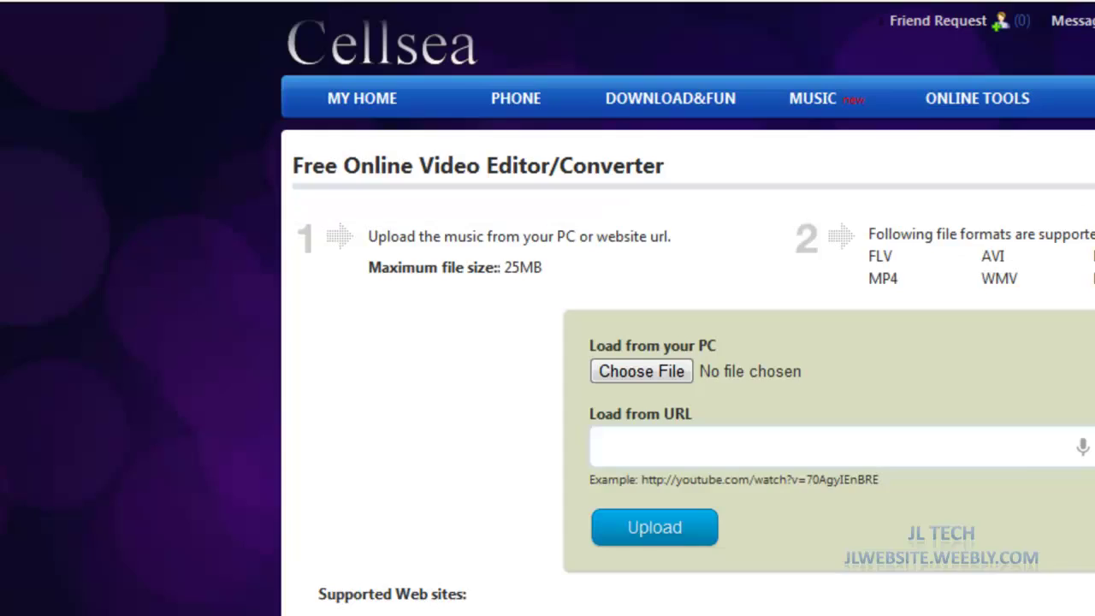
left_click(494, 271)
right_click(493, 271)
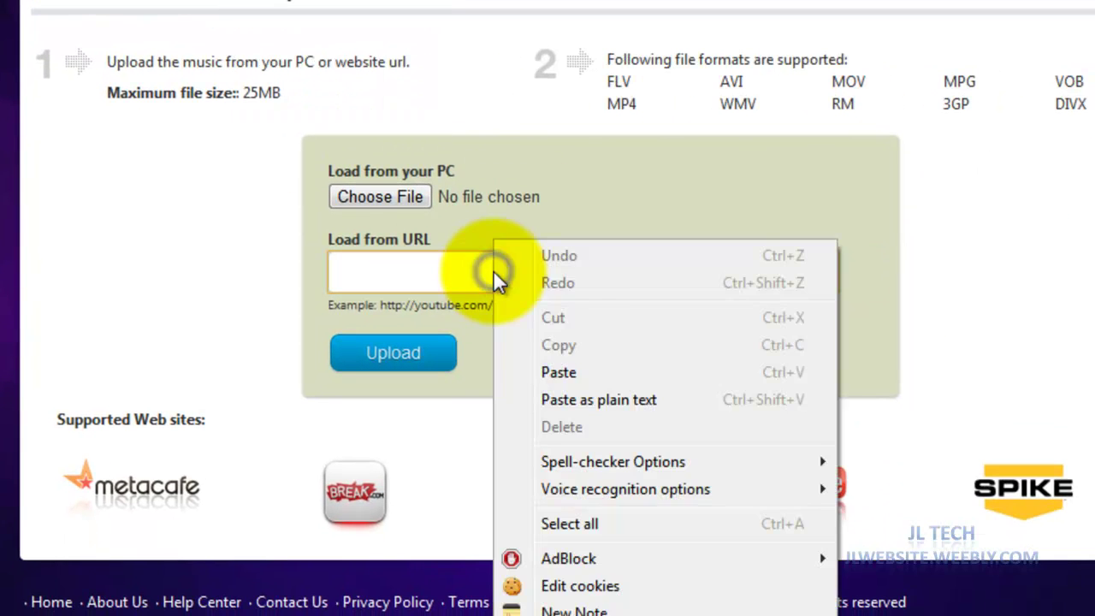
left_click(583, 374)
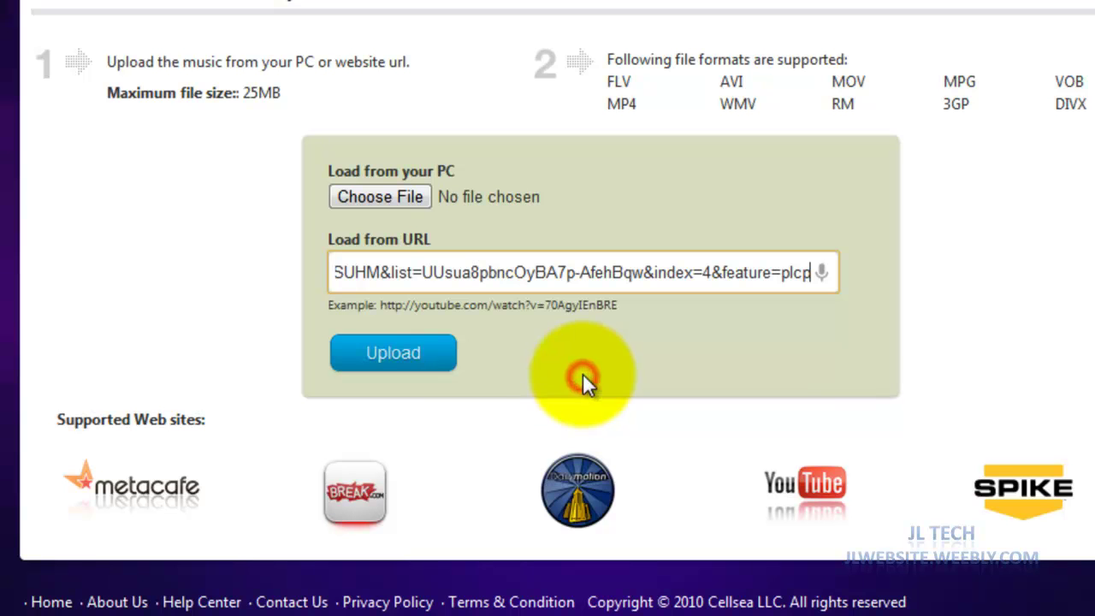
left_click(428, 368)
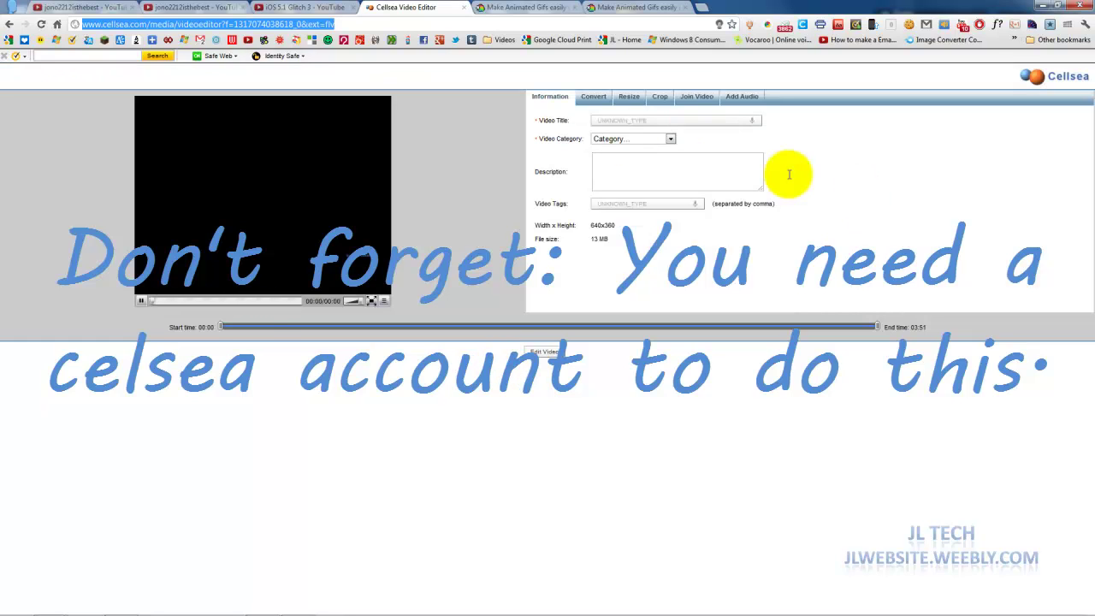
Trim the video to its opening seconds by bringing the end time close to the start time
left_click_drag(891, 328, 152, 283)
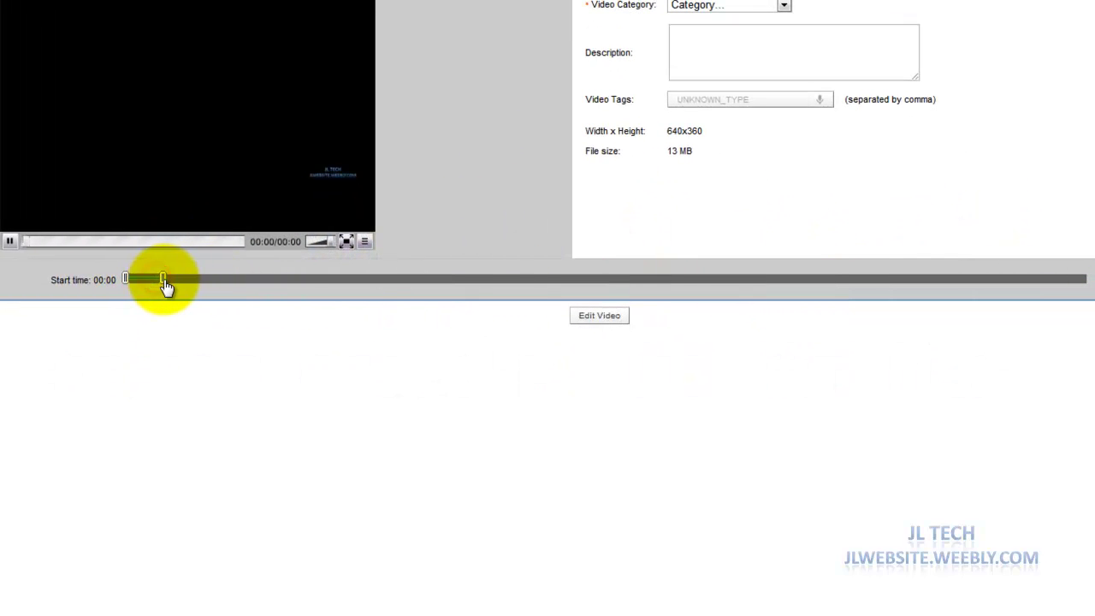
left_click_drag(157, 285, 151, 285)
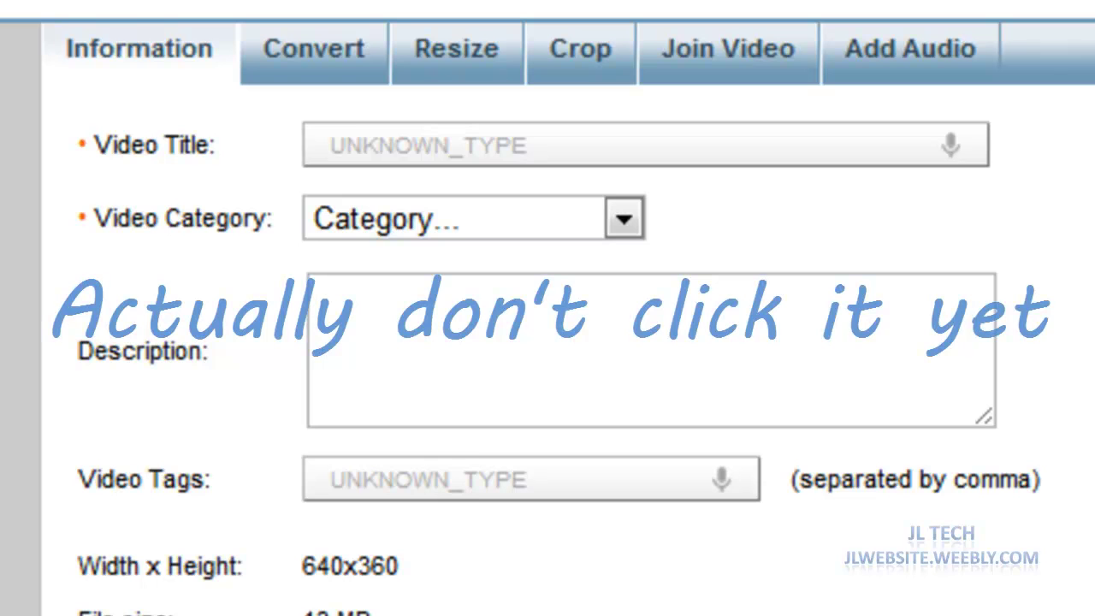
Title the video "test", set its category to Film & Animation, and run the video edit
left_click(437, 146)
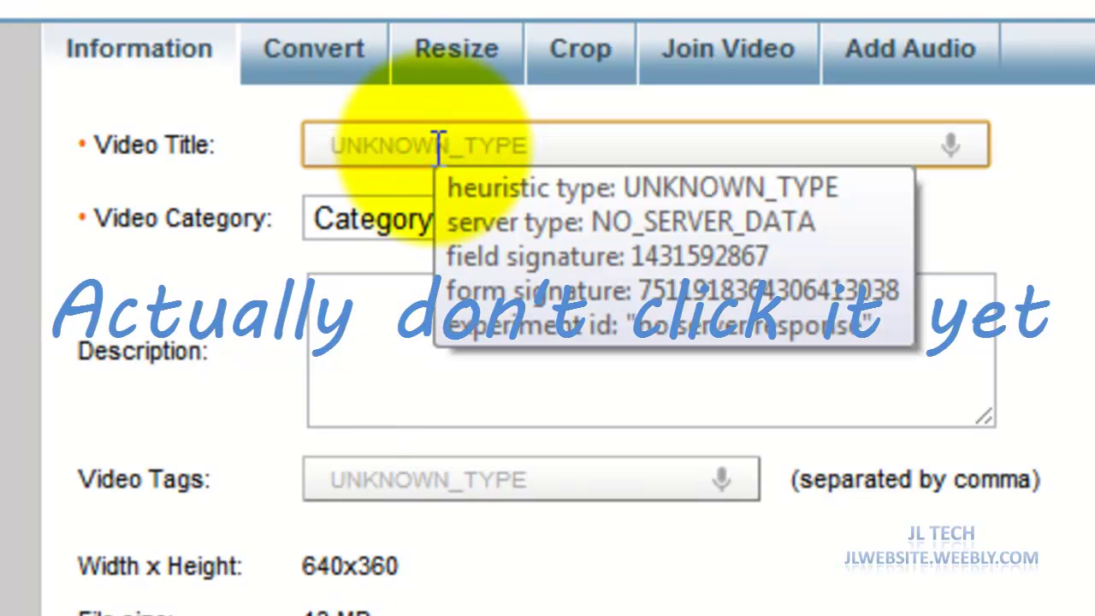
type("test")
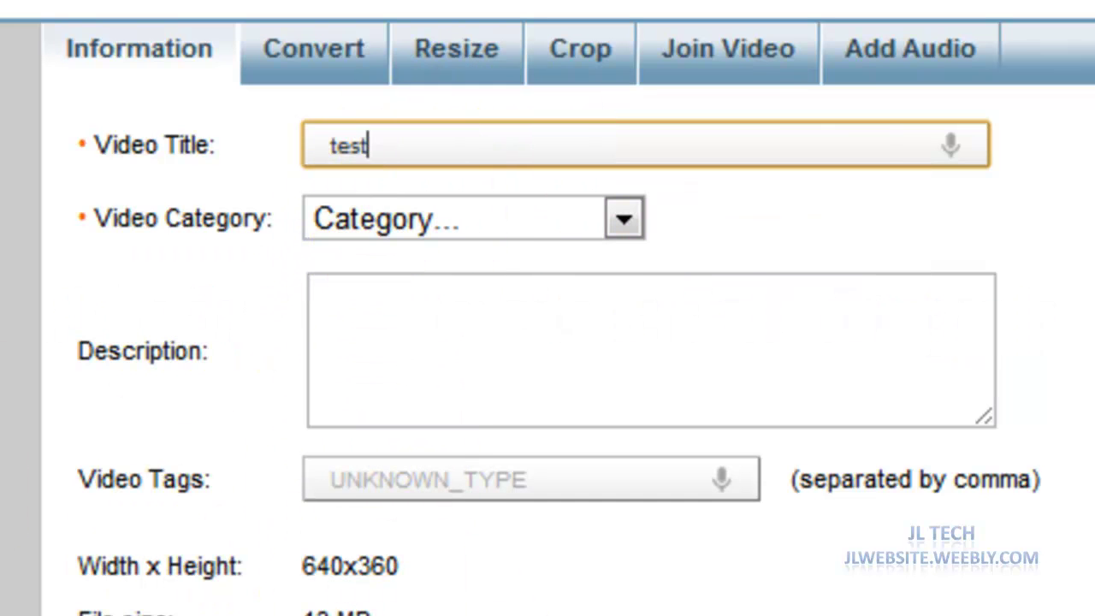
left_click(435, 216)
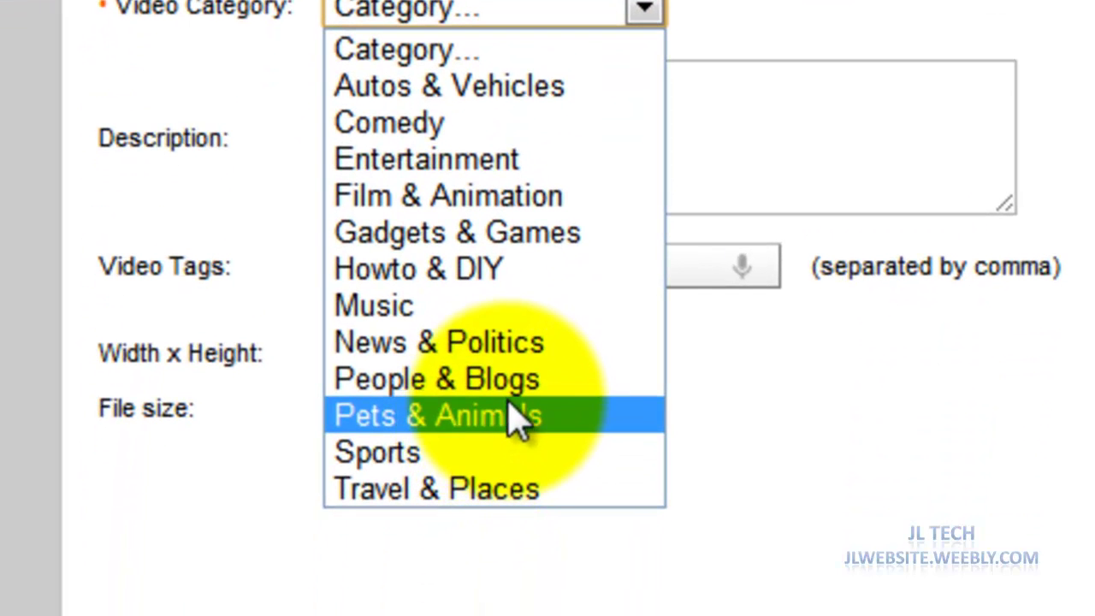
left_click(576, 203)
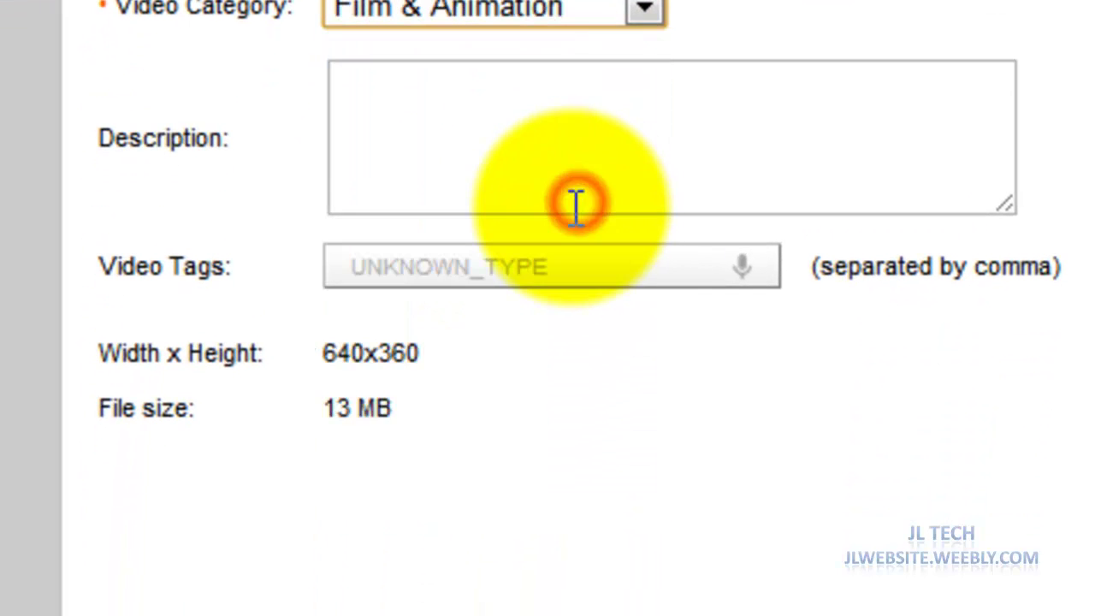
left_click(521, 159)
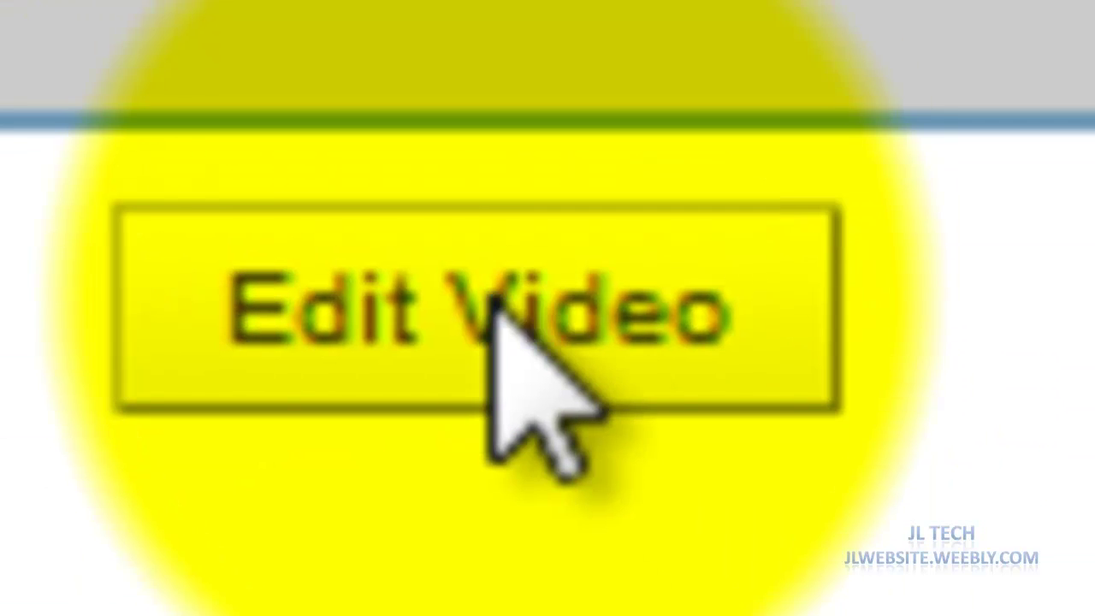
left_click(520, 340)
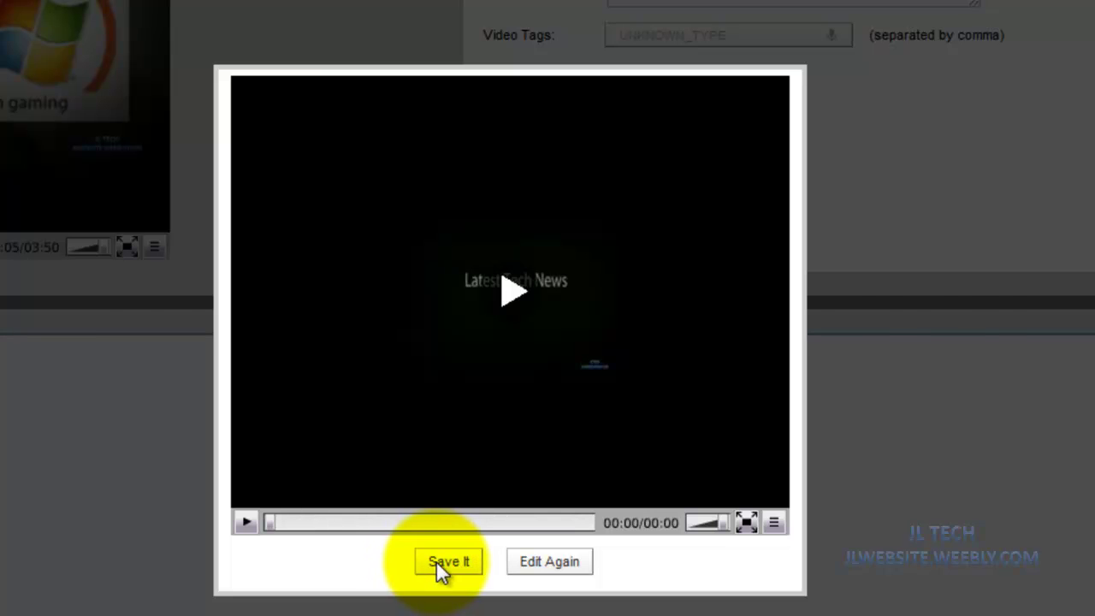
Save the edited clip and download it as "test" (.3gp) into the videos1 folder on the Data (F:) drive
left_click(446, 565)
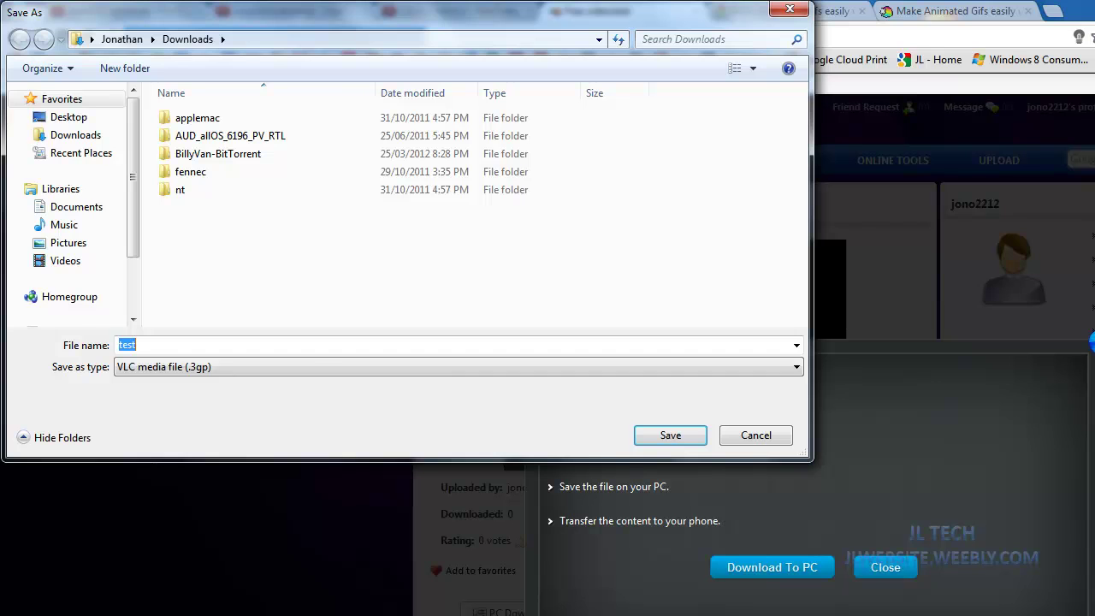
scroll(137, 317, "down", 3)
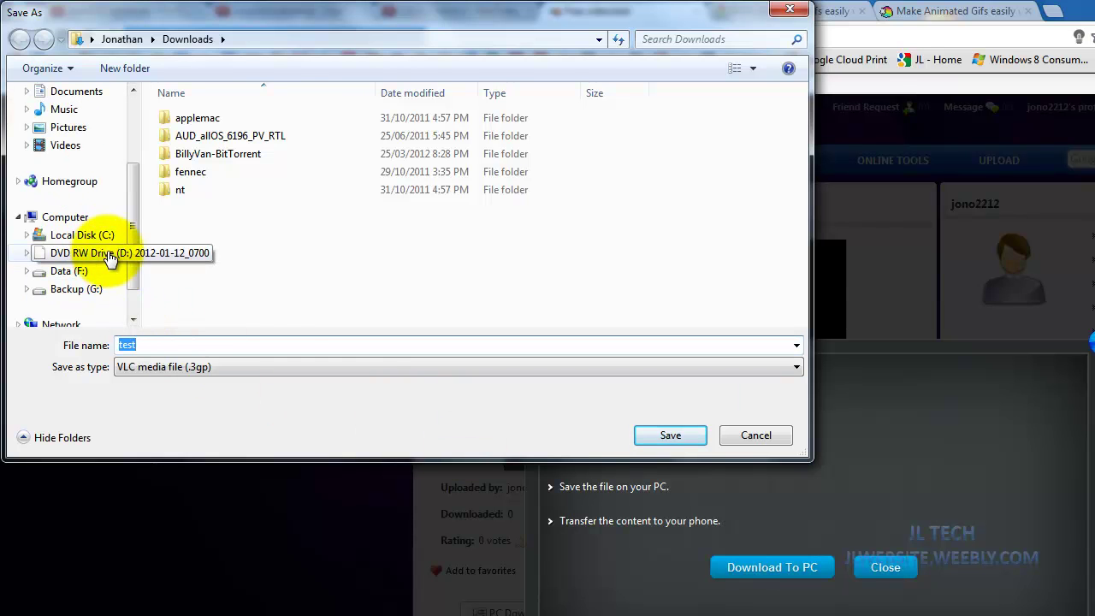
scroll(134, 278, "down", 2)
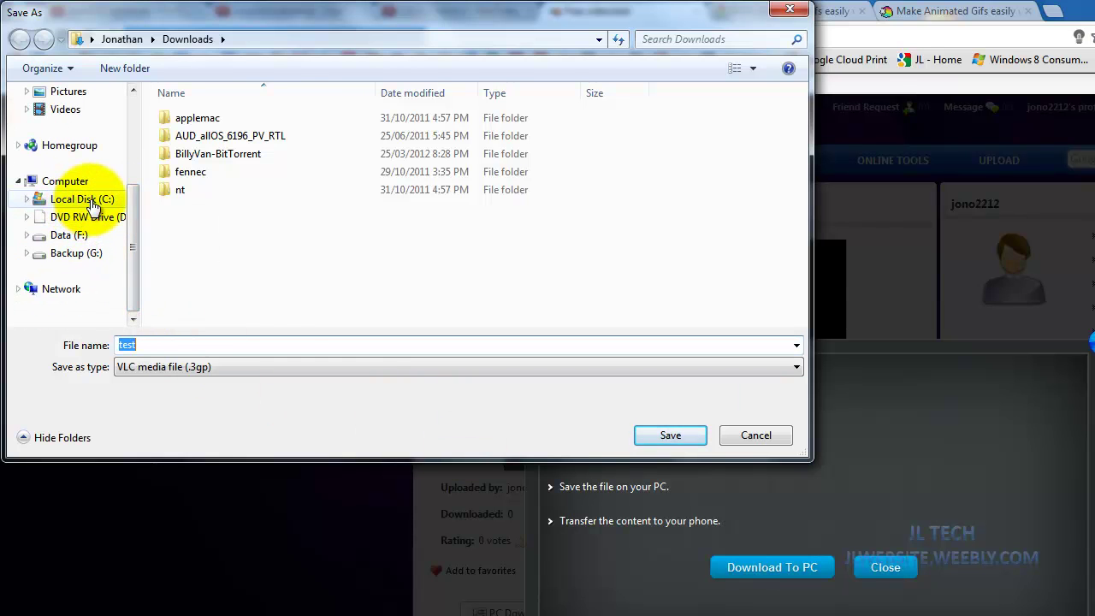
left_click(86, 238)
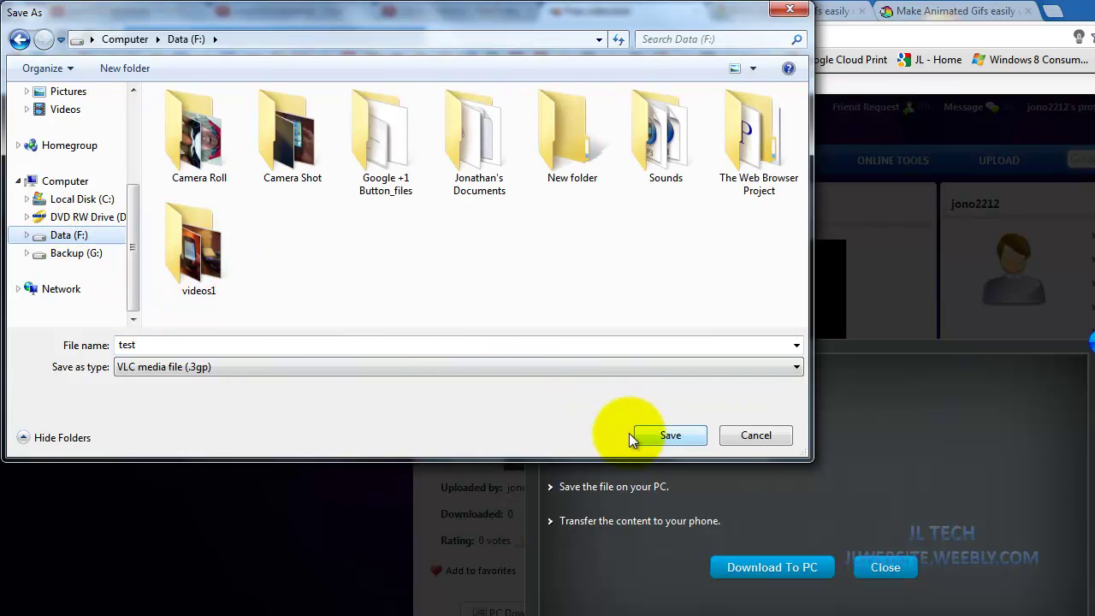
double_click(209, 279)
left_click(668, 437)
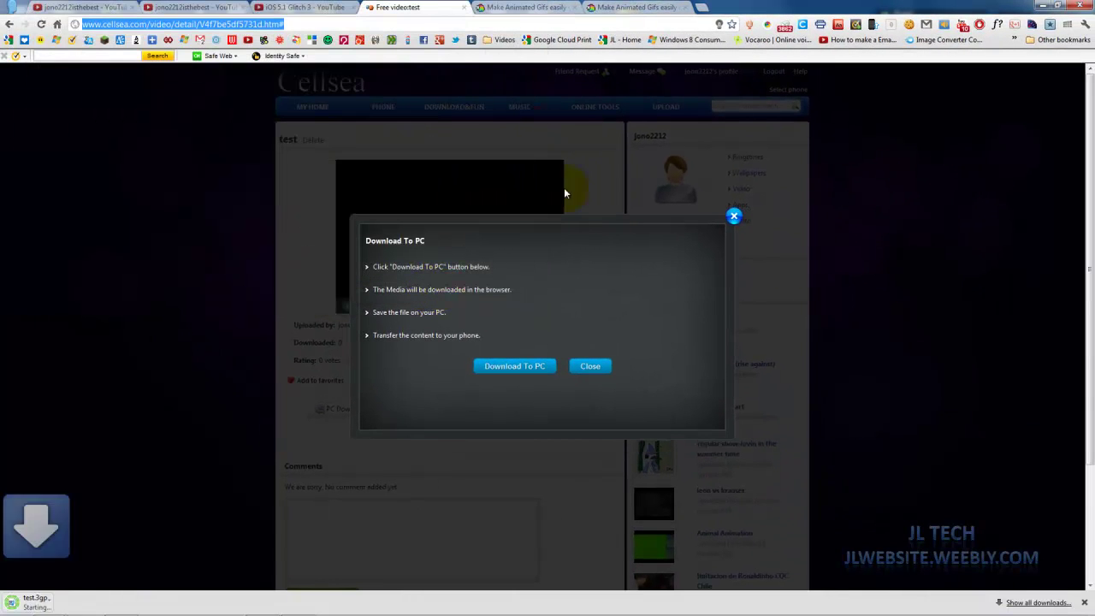
Switch to Gifninja and load the "test" clip from the videos1 folder on Data (F:) for a new animated GIF
left_click(517, 7)
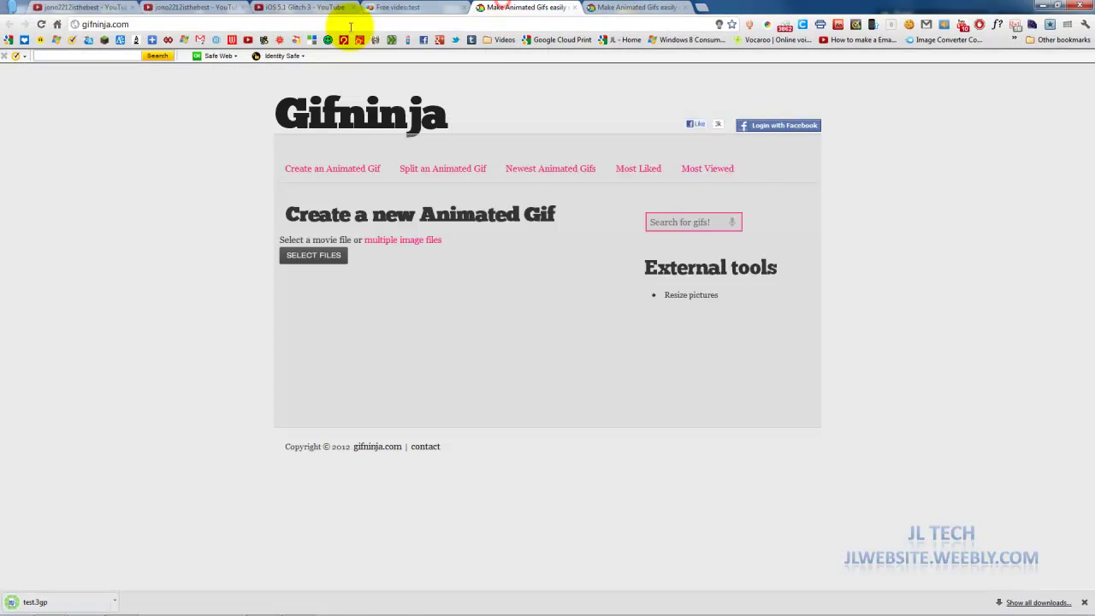
left_click(198, 24)
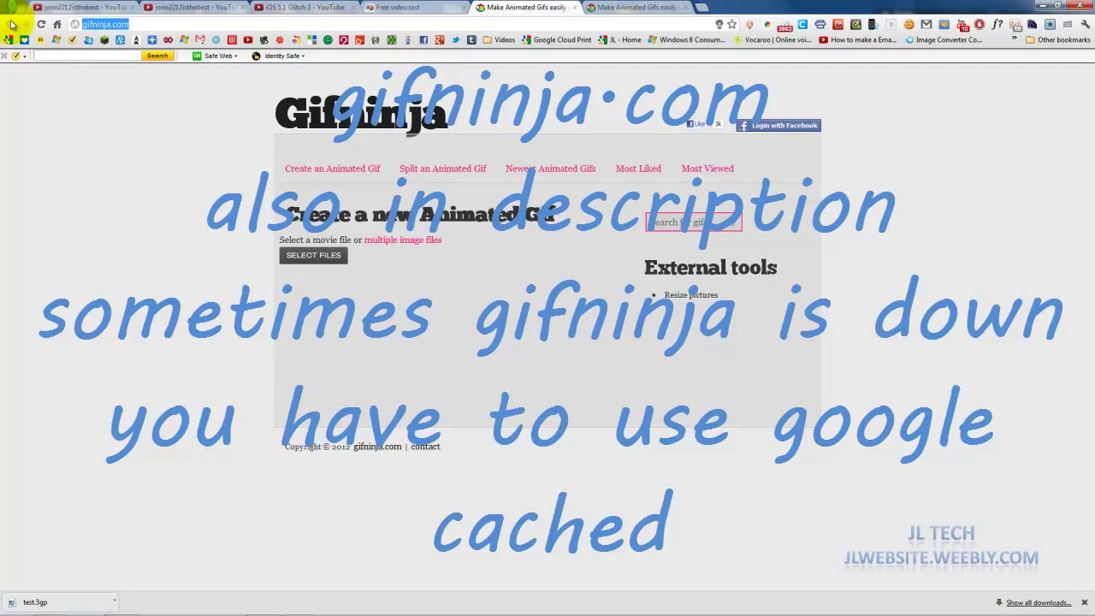
left_click(315, 254)
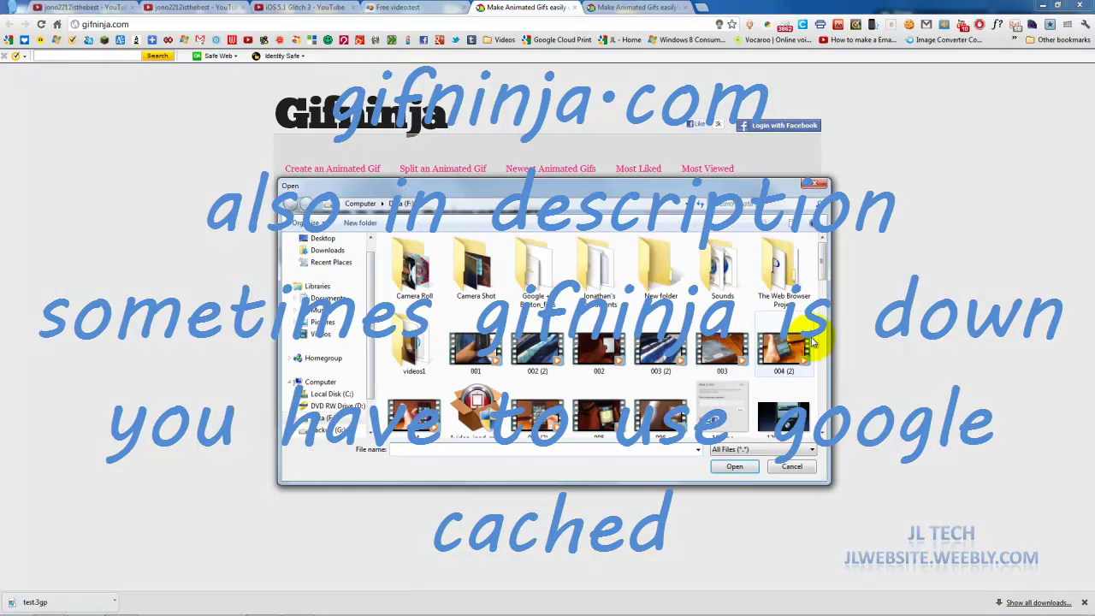
double_click(414, 349)
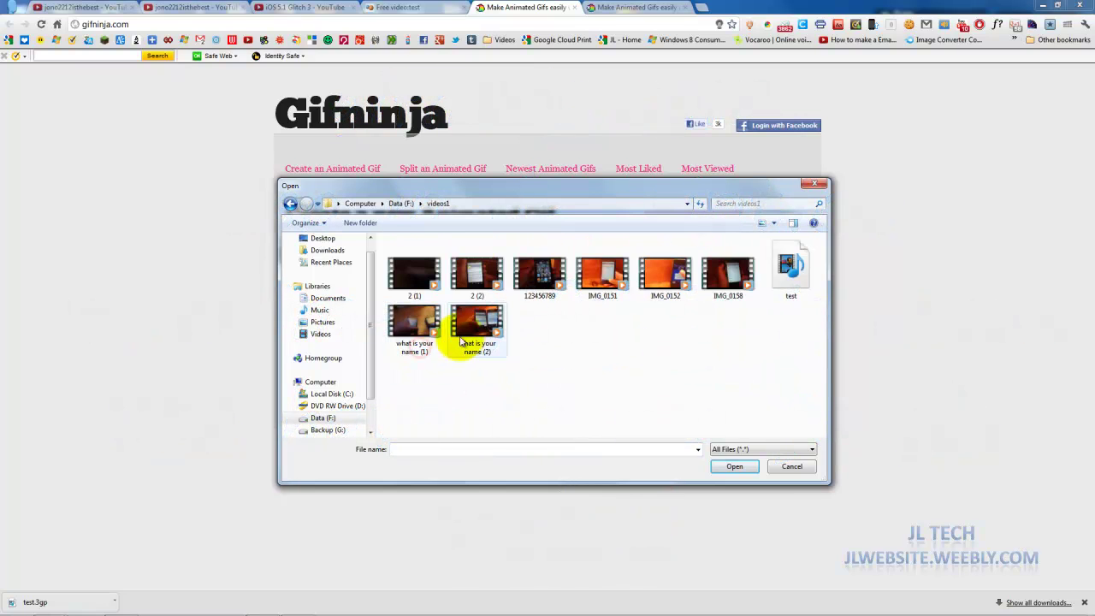
double_click(792, 267)
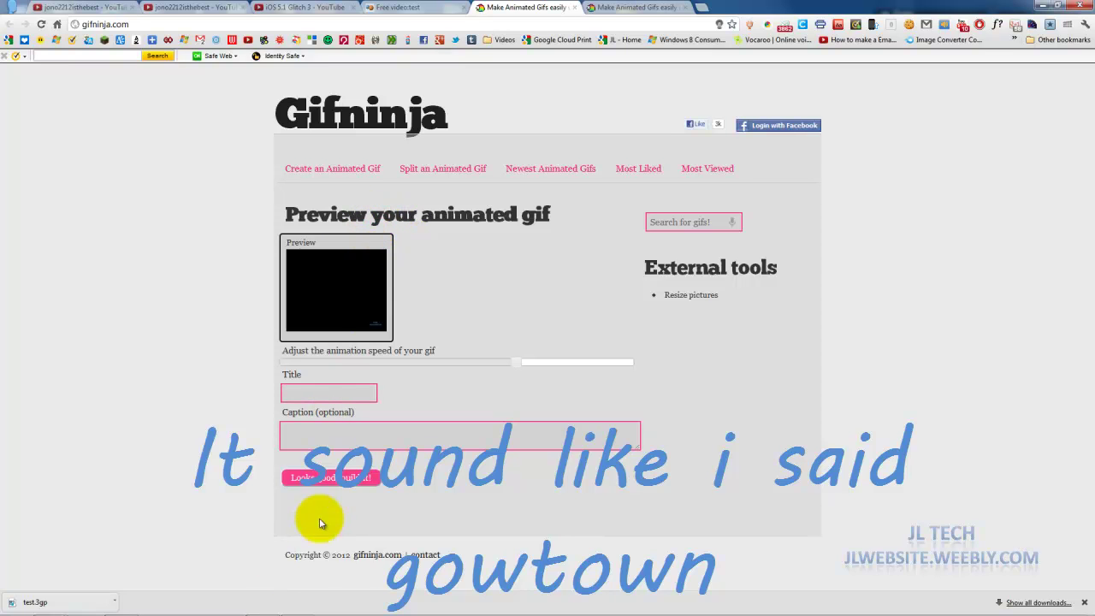
Give the animated GIF the title "casfasfafa" and build it
left_click(336, 484)
left_click(319, 396)
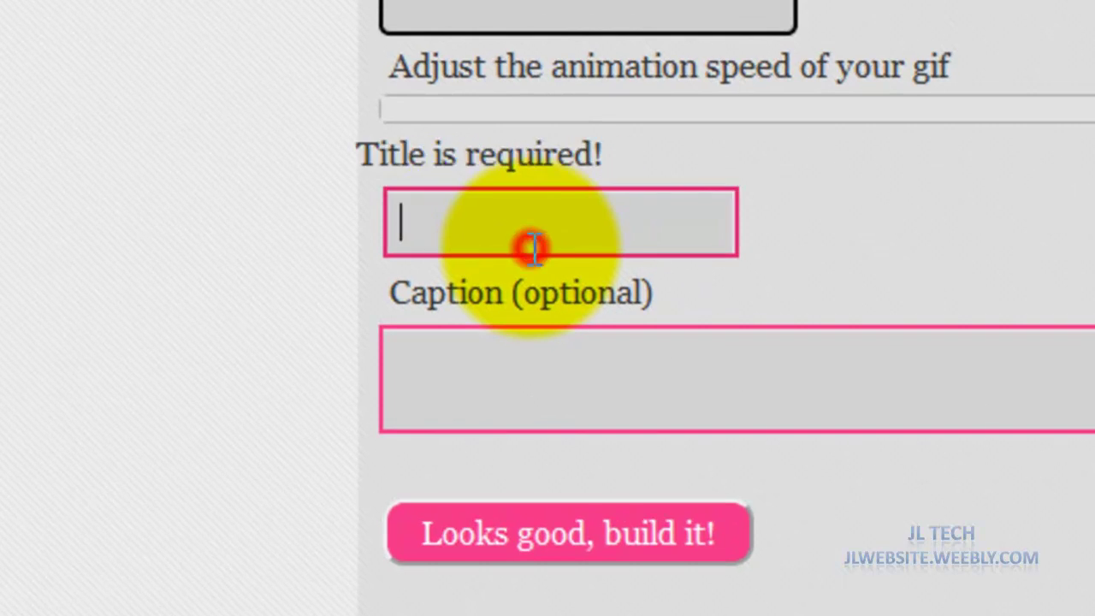
type("casfasfafa")
left_click(526, 533)
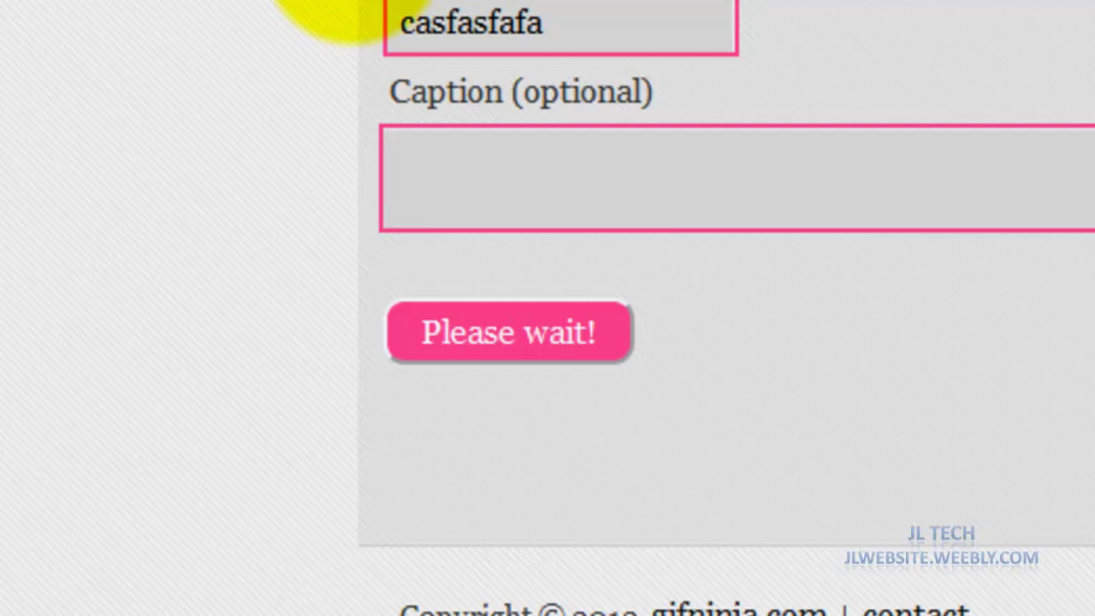
scroll(325, 17, "down", 3)
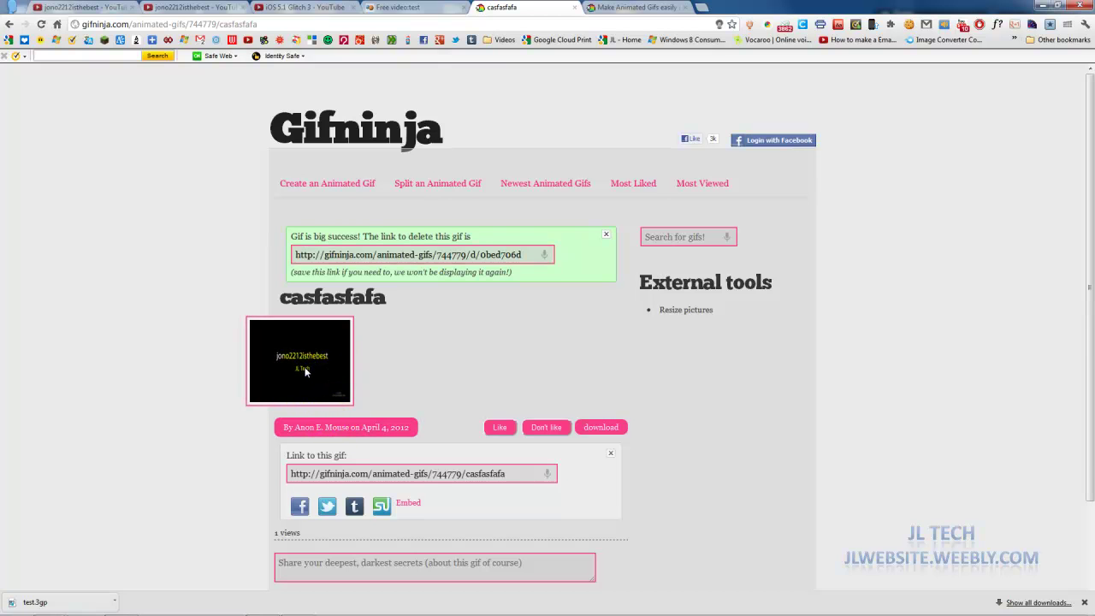
Download the finished GIF as "casfasfafa" into the videos1 folder
left_click(603, 428)
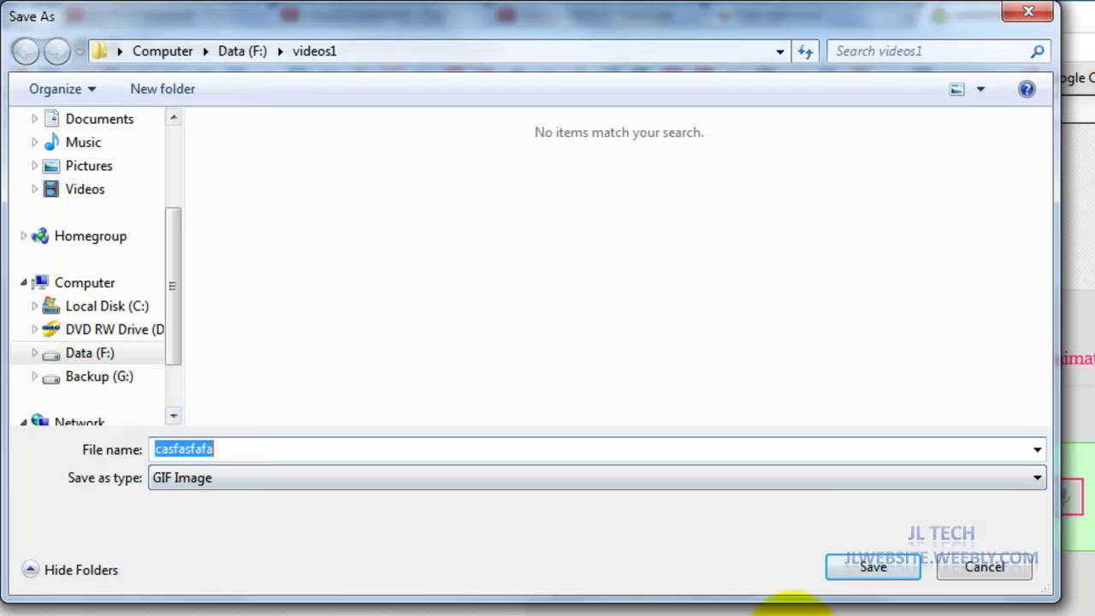
left_click(881, 571)
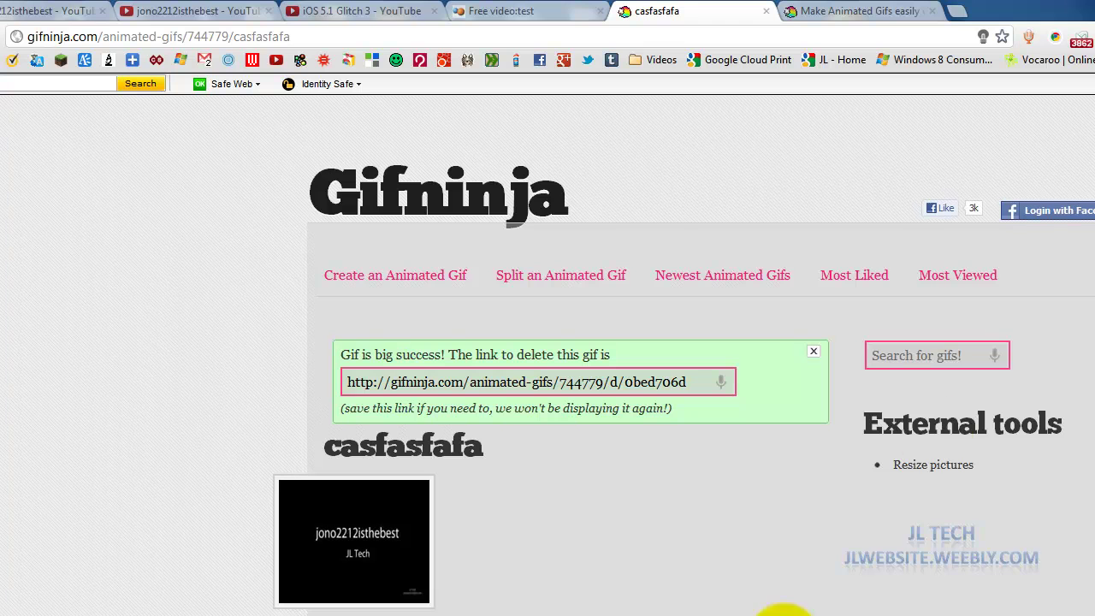
Open Google+ at plus.google.com in a new browser tab
left_click(956, 12)
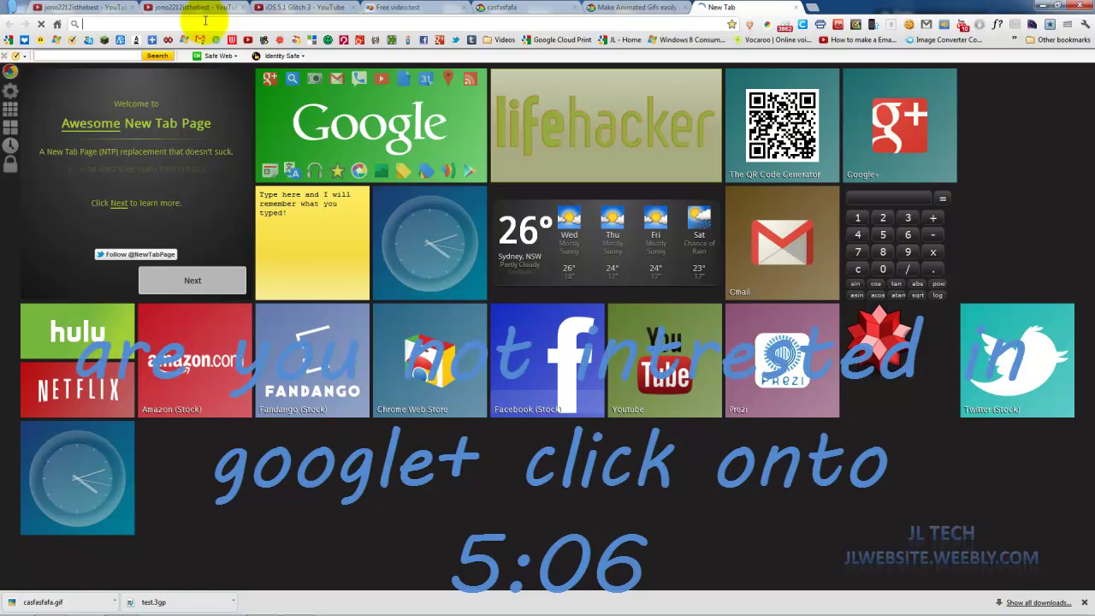
type("plus.")
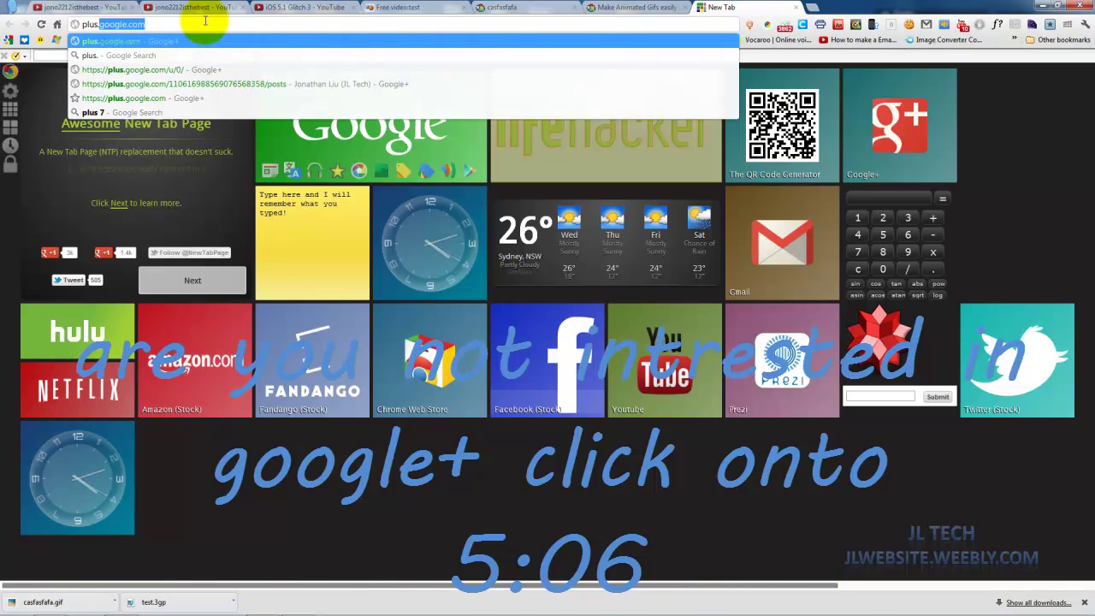
type("google.co")
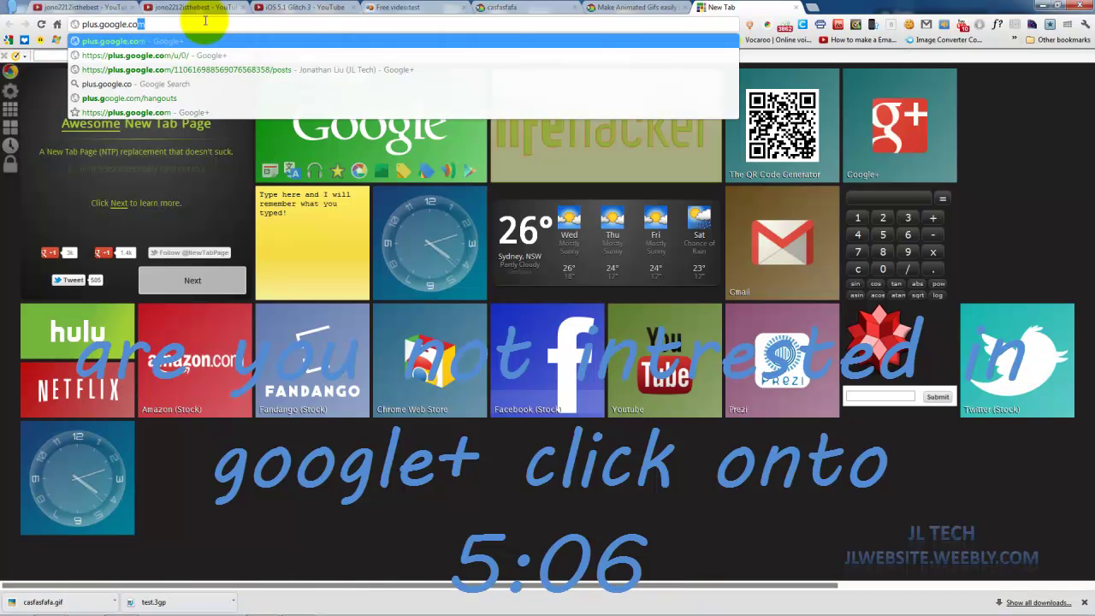
key("Return")
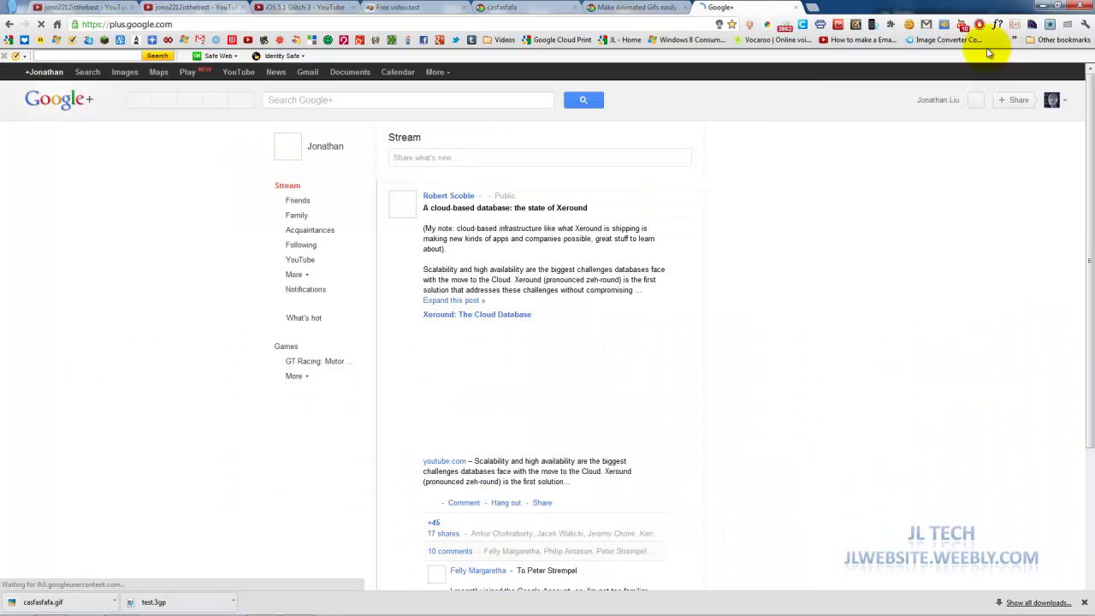
Add the "casfasfafa" GIF from the videos1 folder as a photo in a new stream post and share it with Your circles
left_click(609, 159)
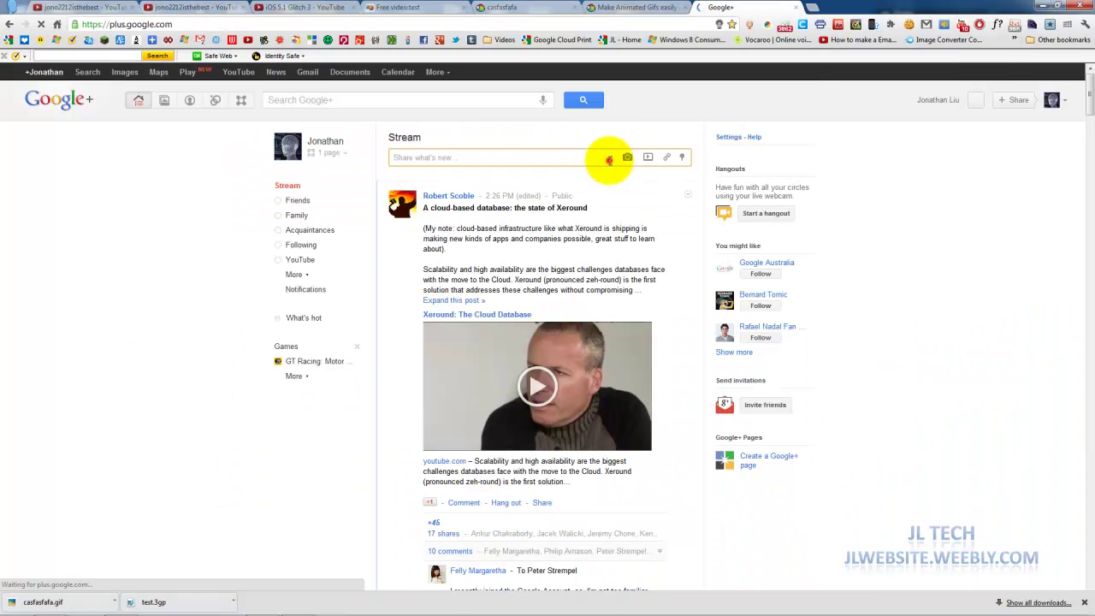
left_click(117, 601)
left_click(137, 567)
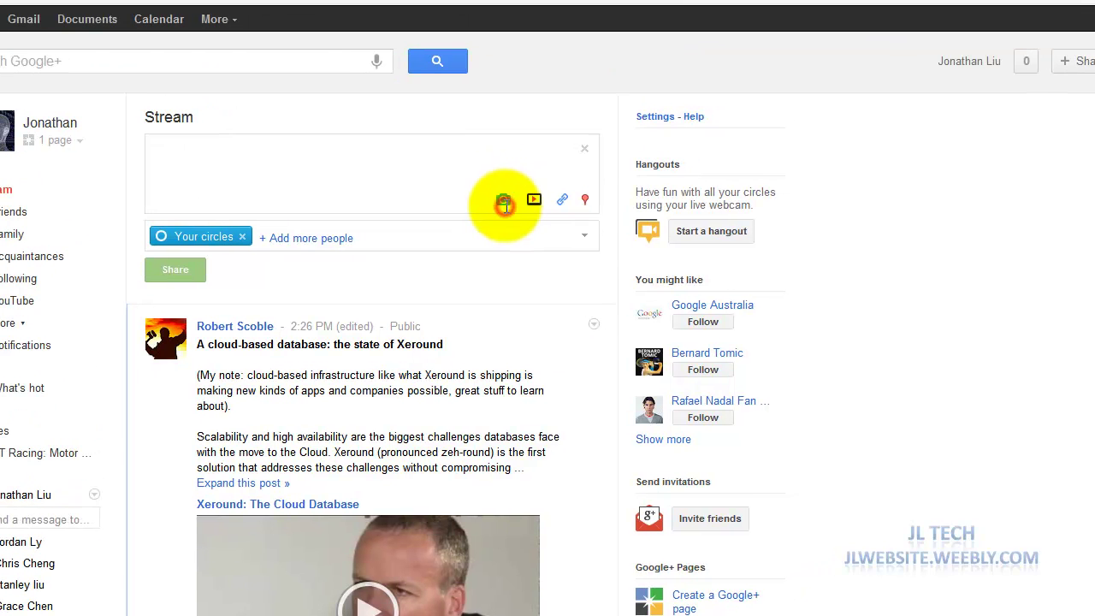
left_click(705, 68)
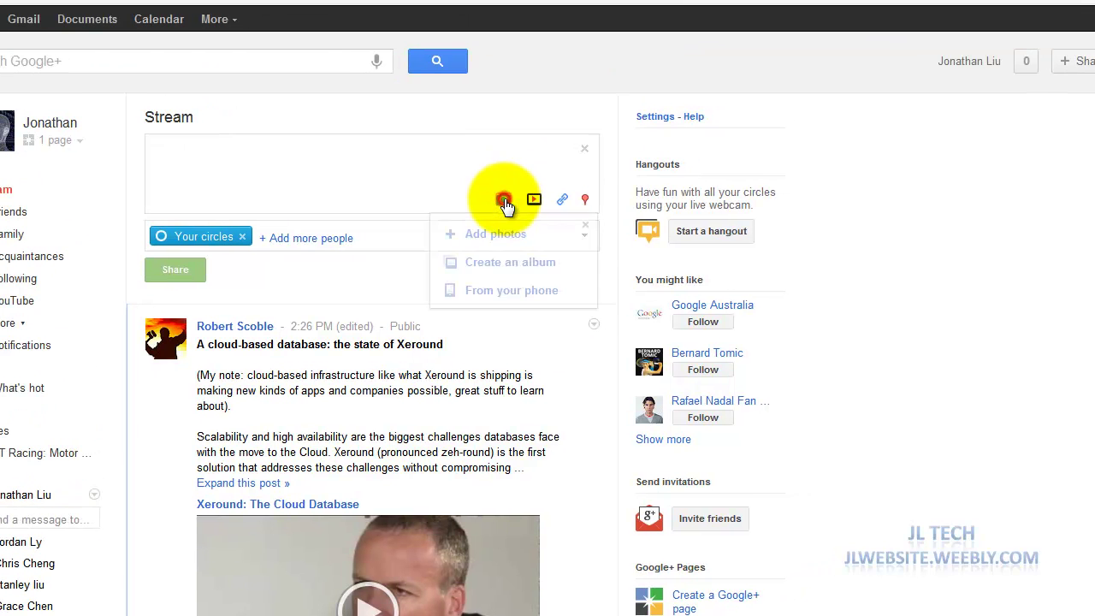
left_click(499, 238)
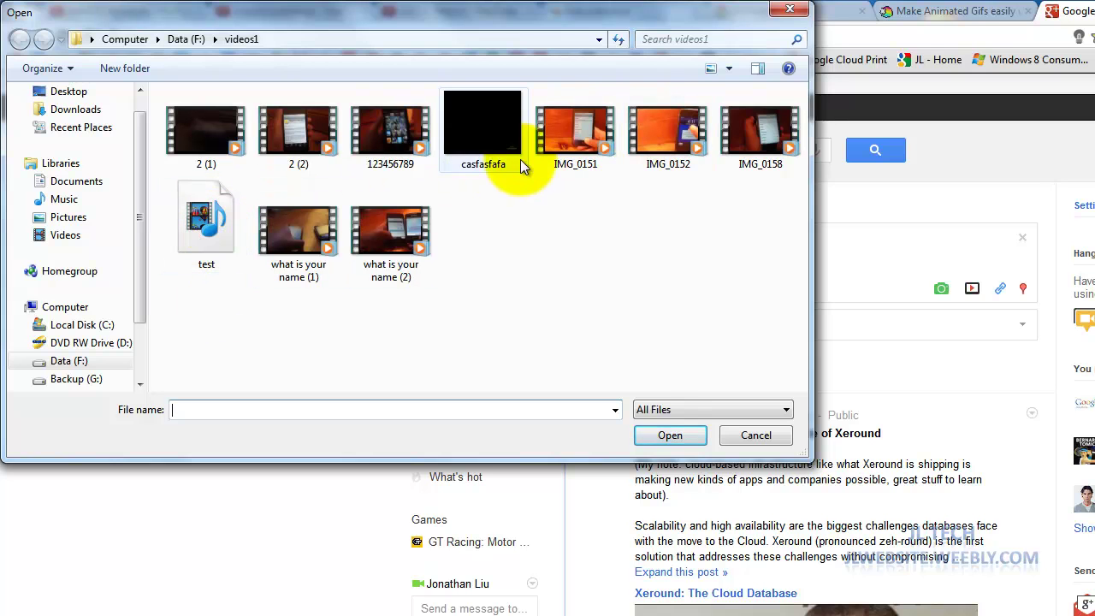
left_click(495, 152)
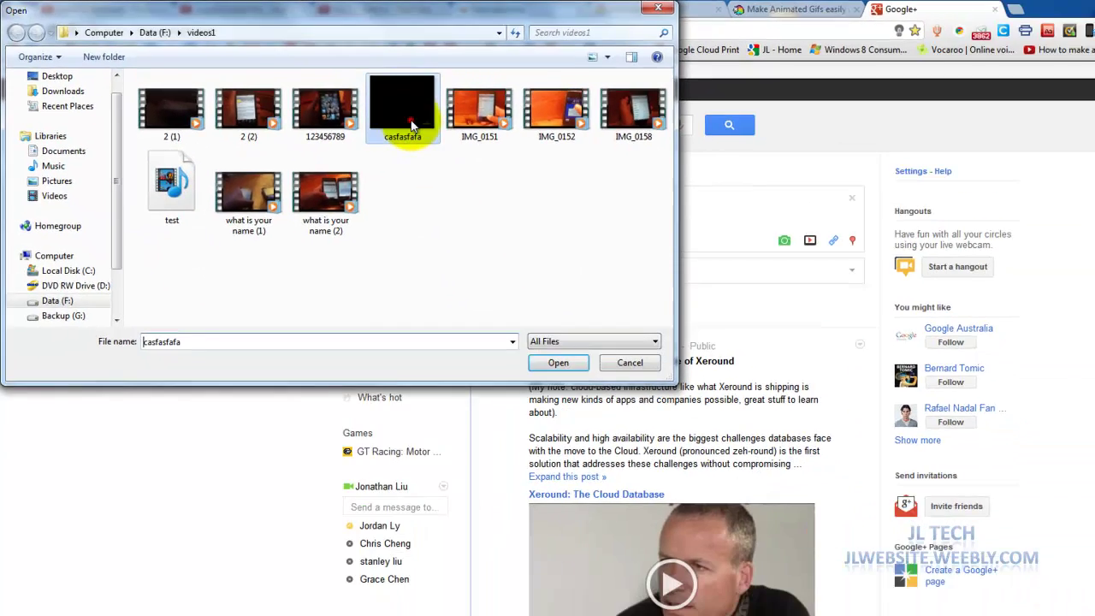
double_click(410, 126)
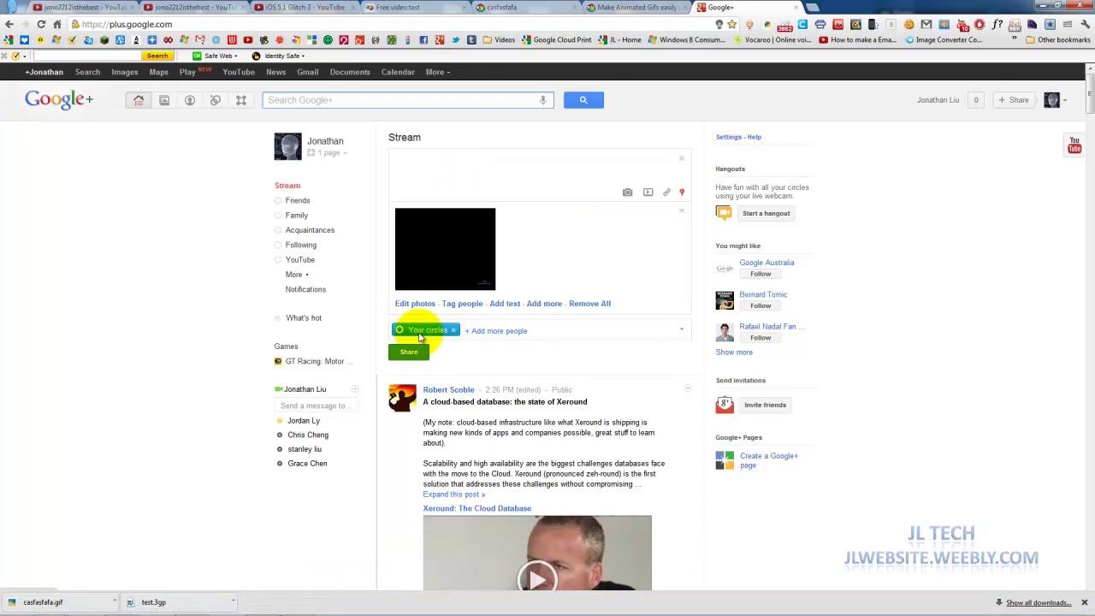
left_click(409, 353)
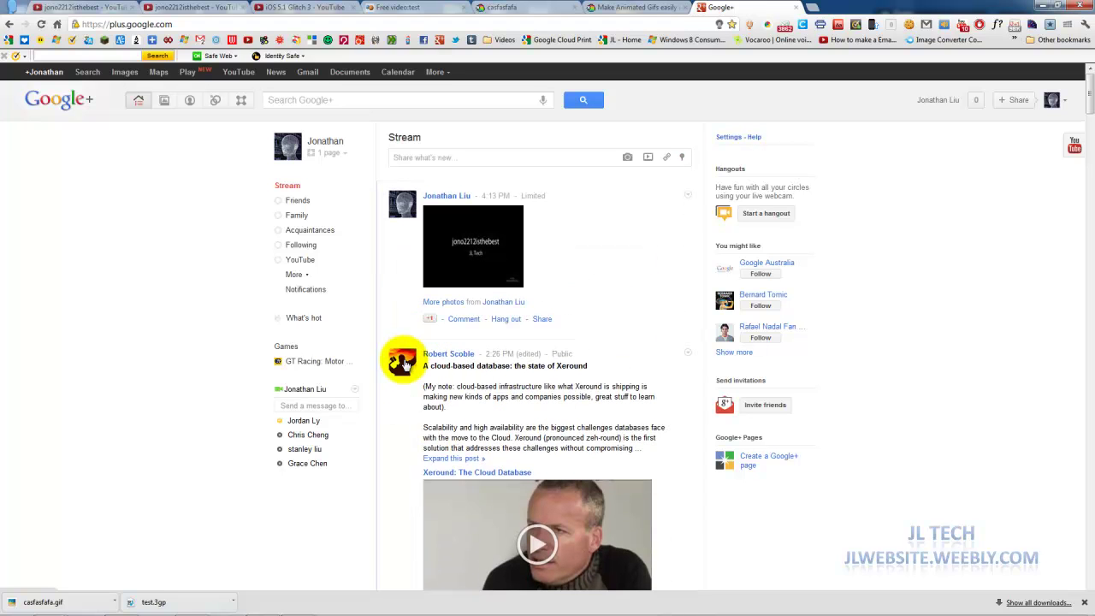